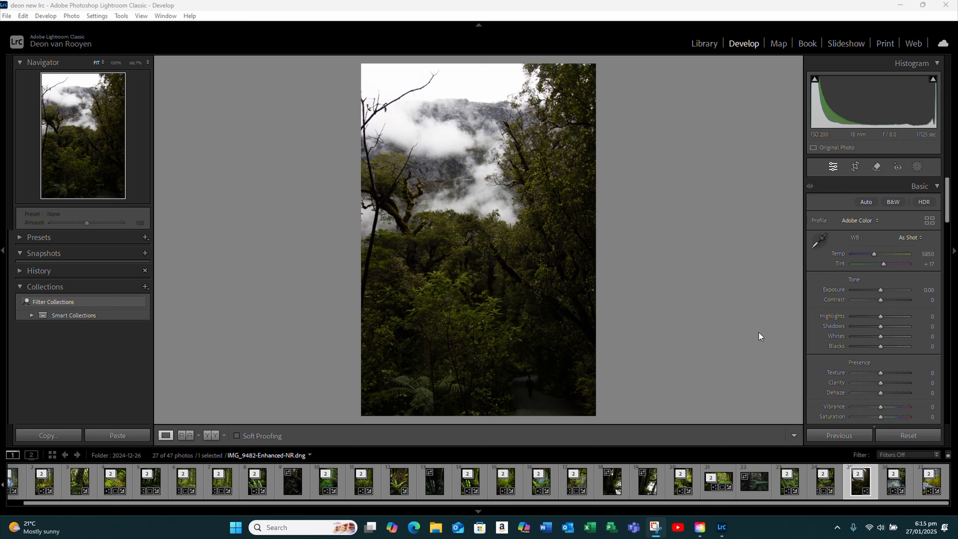
- Boost the photo's colour in the Basic adjustments by setting Vibrance to +30 and Saturation to +5
scroll(883, 381, "down", 2)
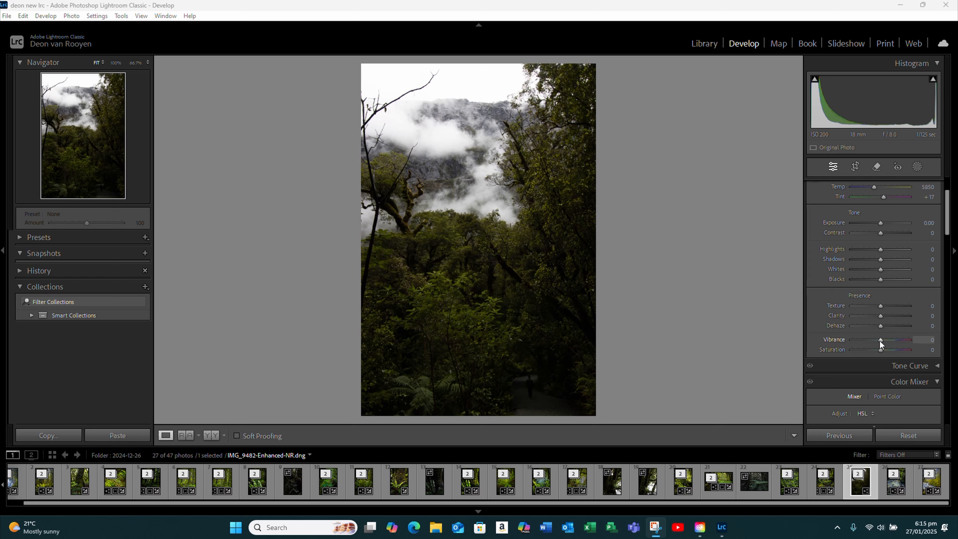
left_click_drag(880, 341, 885, 338)
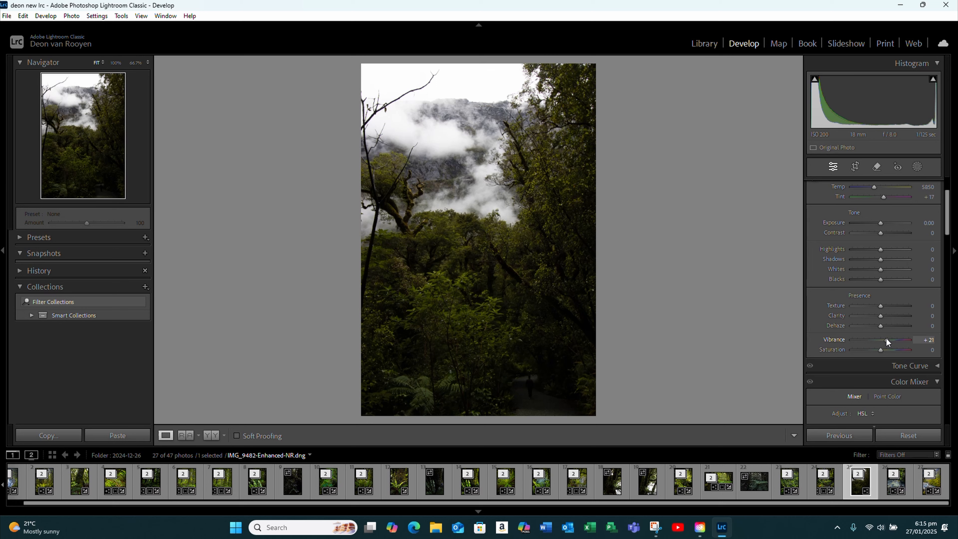
left_click_drag(886, 338, 887, 338)
left_click(927, 340)
type("30")
key("Return")
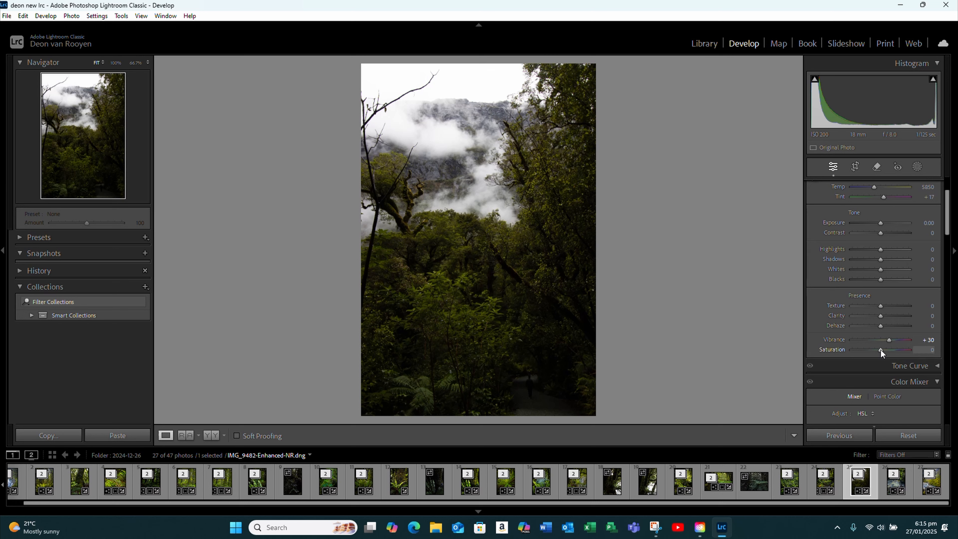
left_click_drag(880, 350, 882, 350)
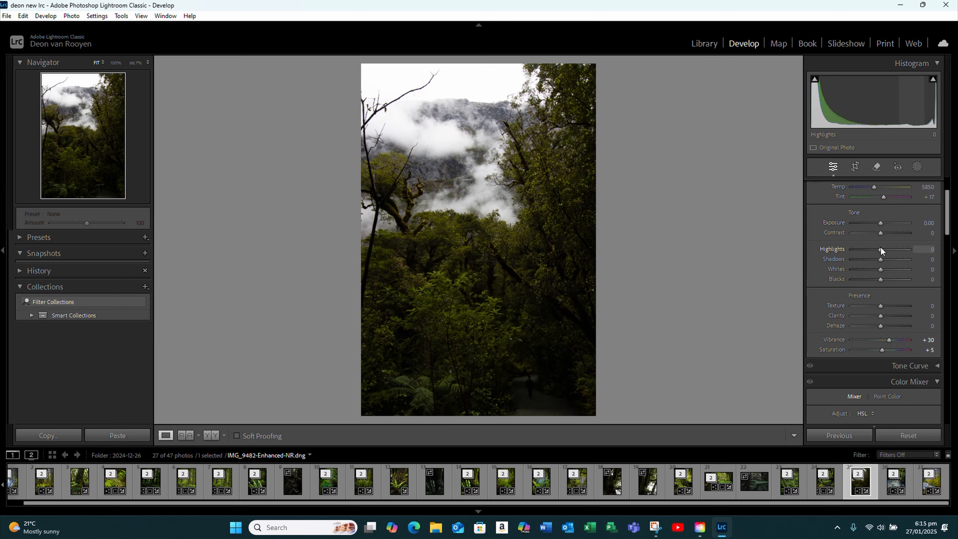
- Brighten the photo's tones with Shadows +35, Highlights −9, Whites +19, Blacks +14 and Exposure +0.26
mouse_move(881, 260)
left_mouse_down()
mouse_move(890, 258)
mouse_move(885, 277)
mouse_move(879, 250)
left_mouse_up()
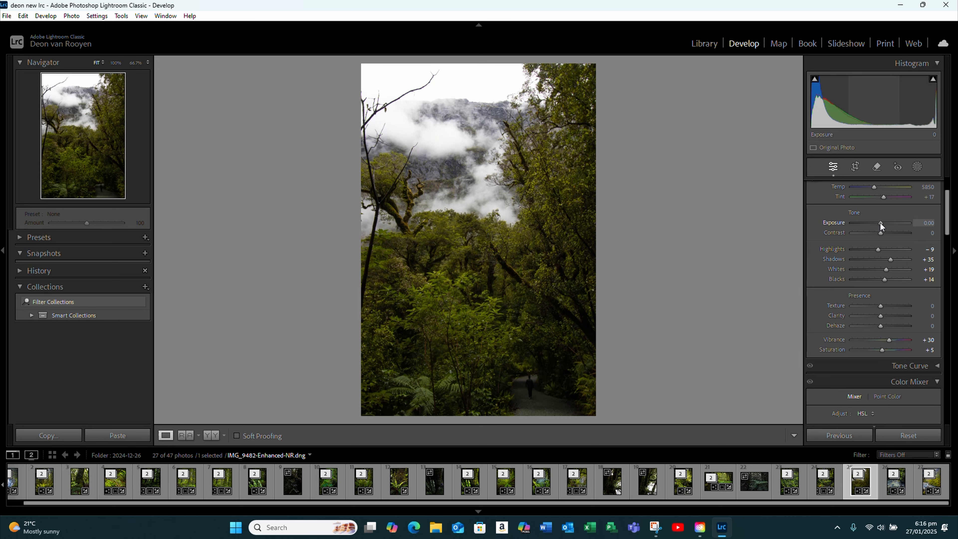
left_click_drag(880, 222, 882, 222)
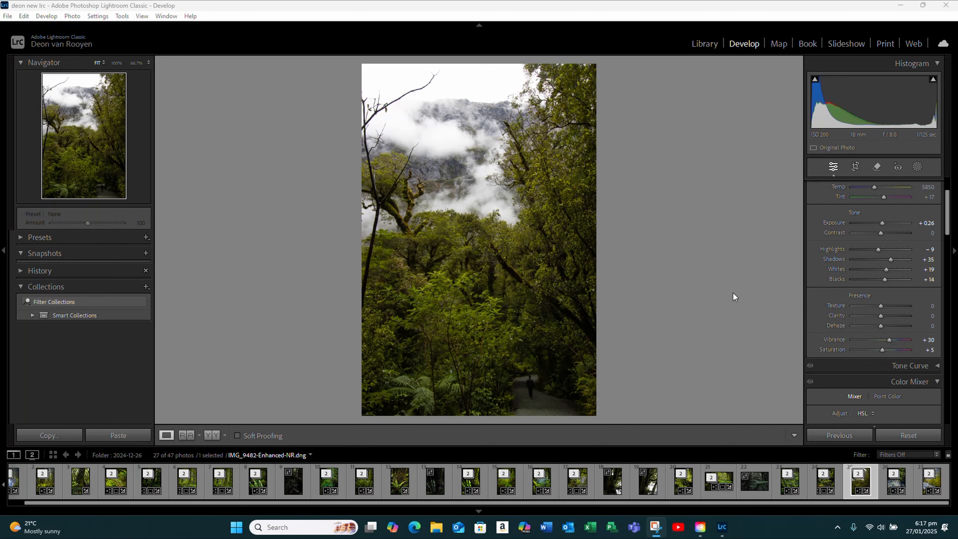
- In Calibration, set Blue Primary saturation to +44 and hue to +28, and Green Primary saturation to +26 and hue to +39
left_click_drag(948, 229, 948, 426)
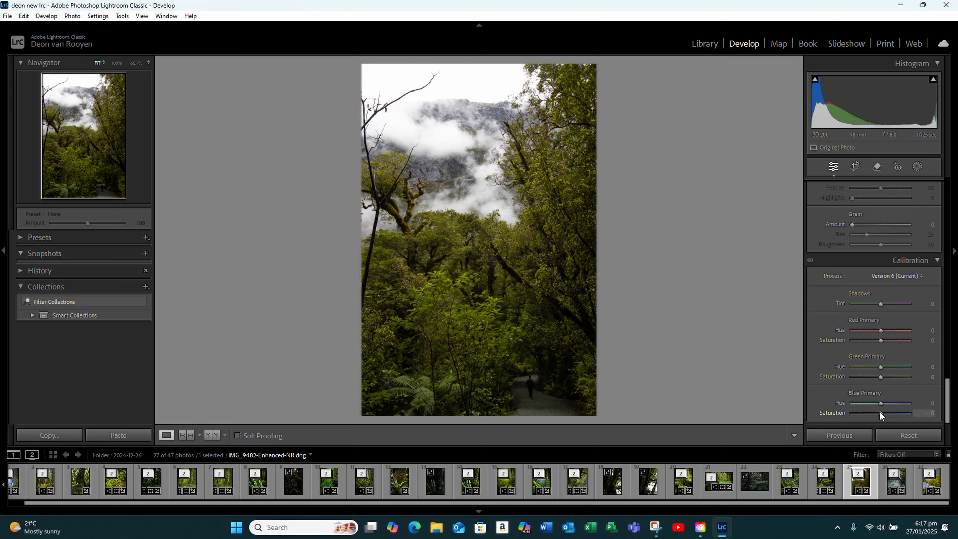
left_click_drag(879, 412, 890, 415)
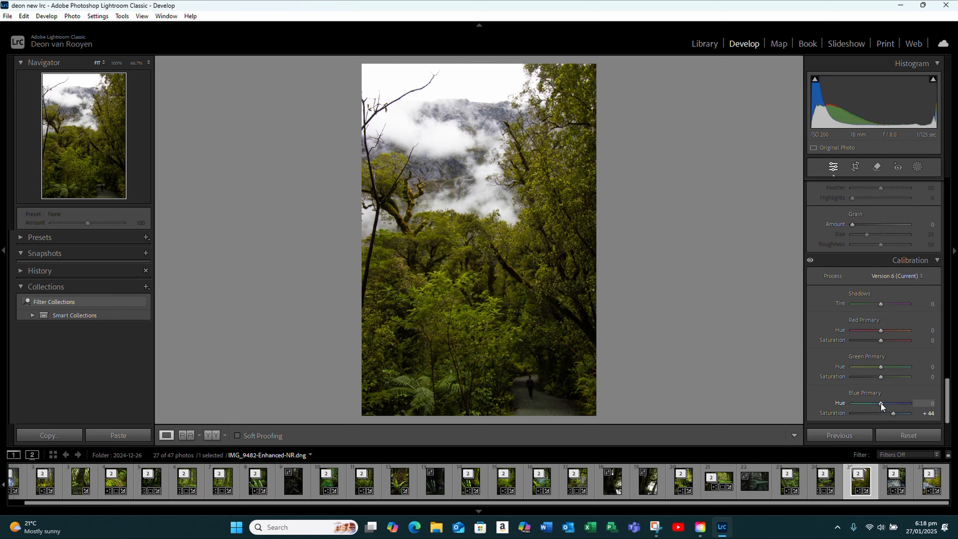
left_click_drag(881, 404, 889, 405)
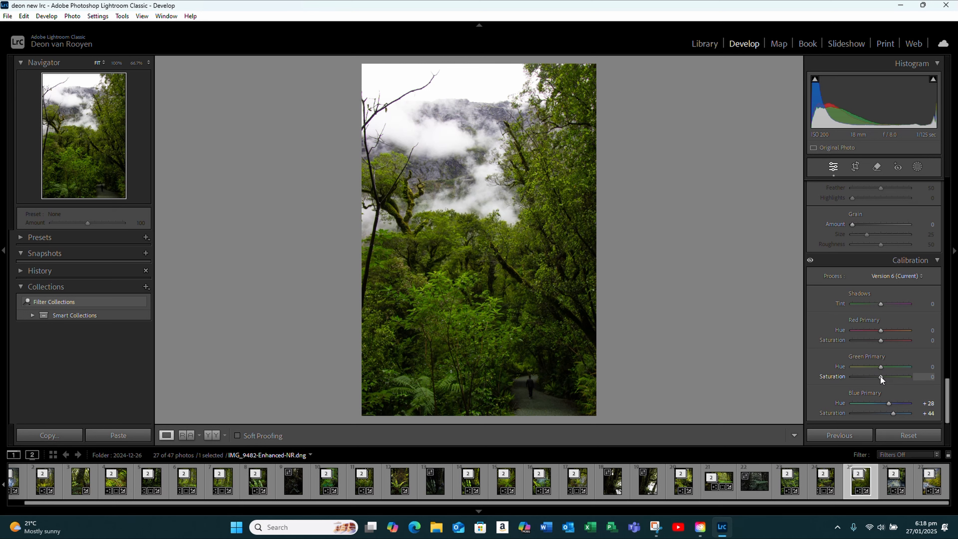
mouse_move(881, 377)
left_mouse_down()
mouse_move(853, 373)
mouse_move(898, 378)
mouse_move(887, 377)
left_mouse_up()
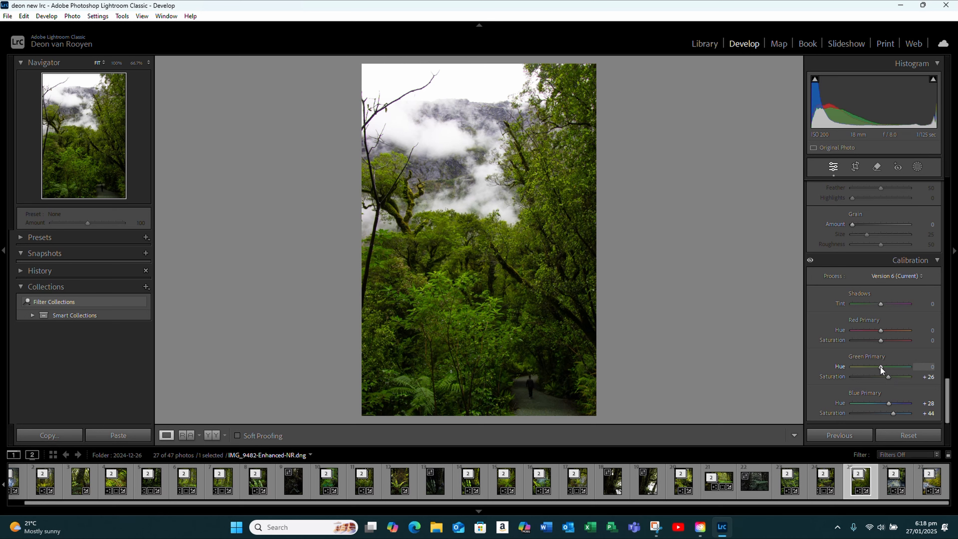
mouse_move(880, 366)
left_mouse_down()
mouse_move(853, 366)
mouse_move(934, 368)
mouse_move(891, 366)
left_mouse_up()
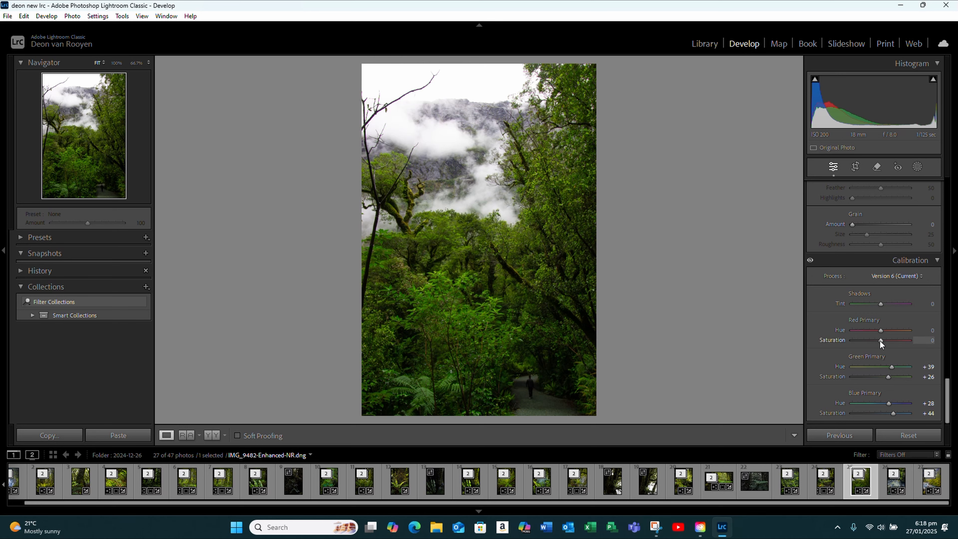
- Set the Red Primary calibration saturation to +23 and fine-tune its hue and the shadow tint
mouse_move(881, 340)
left_mouse_down()
mouse_move(902, 341)
mouse_move(819, 339)
mouse_move(914, 343)
mouse_move(886, 342)
left_mouse_up()
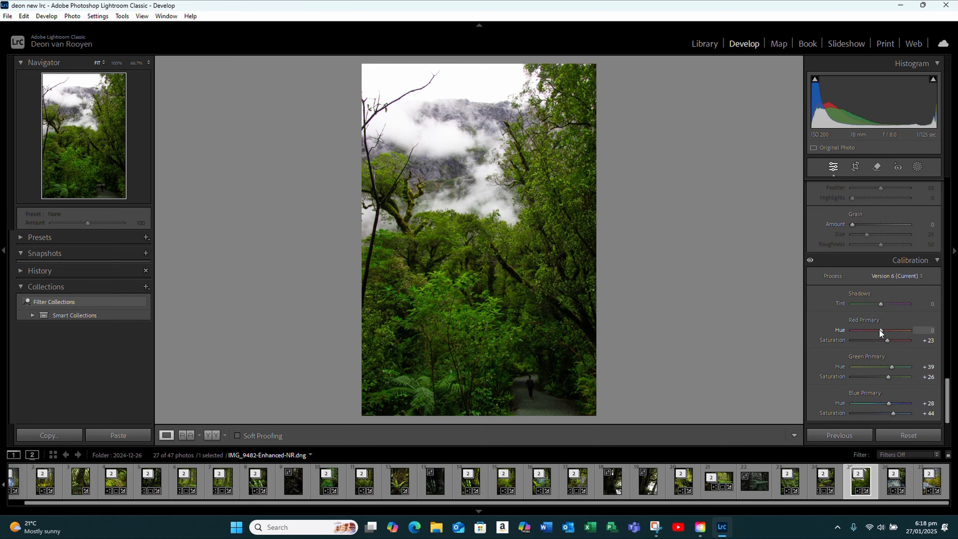
mouse_move(879, 329)
left_mouse_down()
mouse_move(845, 328)
mouse_move(931, 332)
mouse_move(880, 331)
left_mouse_up()
mouse_move(876, 304)
left_mouse_down()
mouse_move(829, 295)
mouse_move(932, 315)
mouse_move(876, 308)
left_mouse_up()
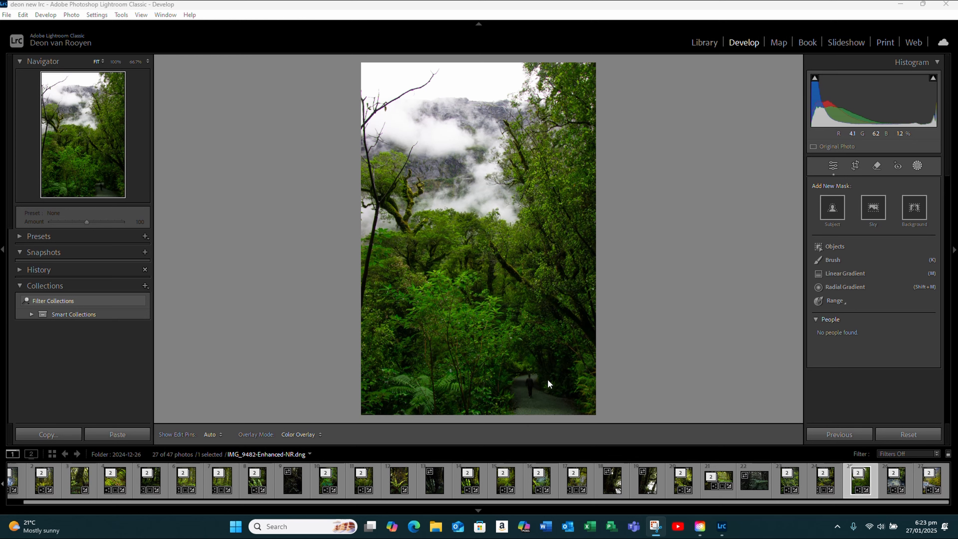
- Create a radial gradient mask over the path and walking figure, tilting and shifting it to cover the surrounding dark foliage
left_click(917, 166)
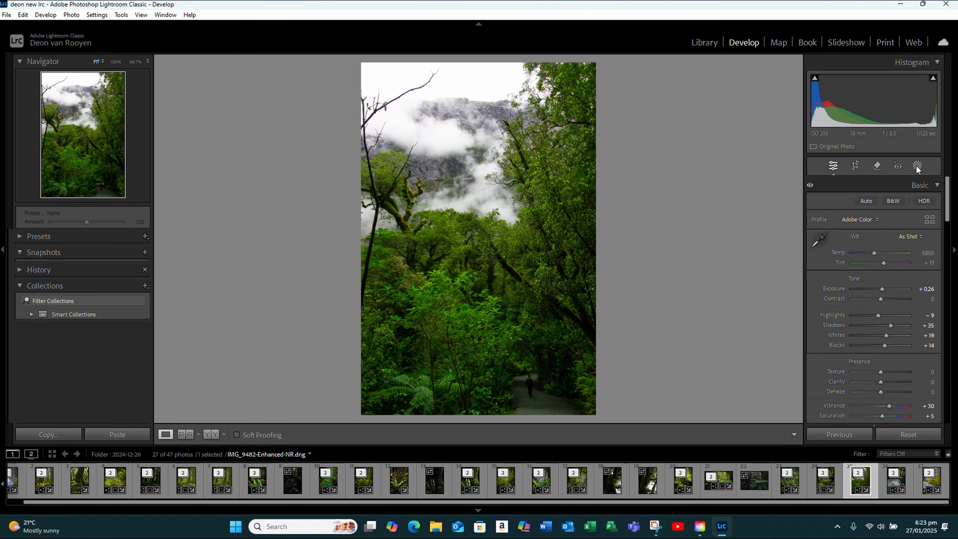
left_click(912, 166)
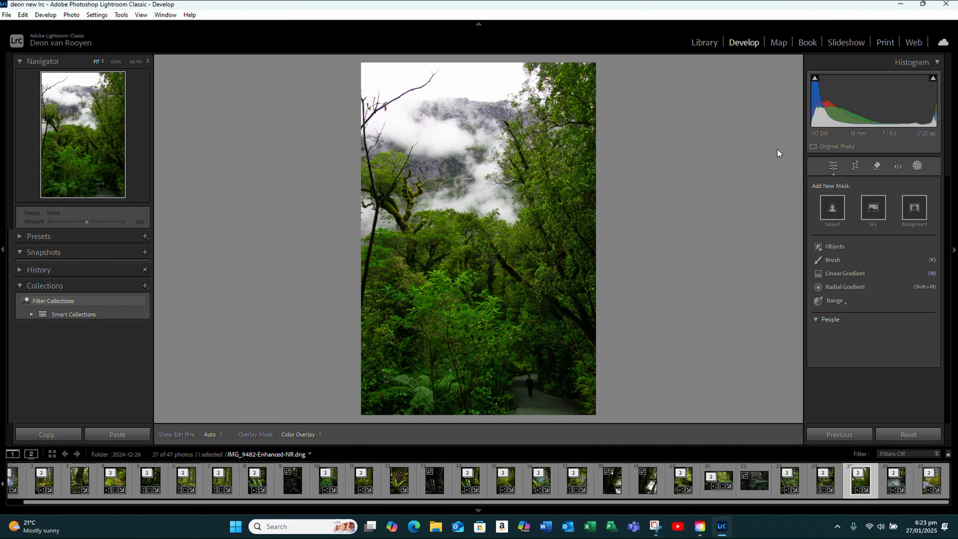
left_click(837, 287)
left_click(837, 287)
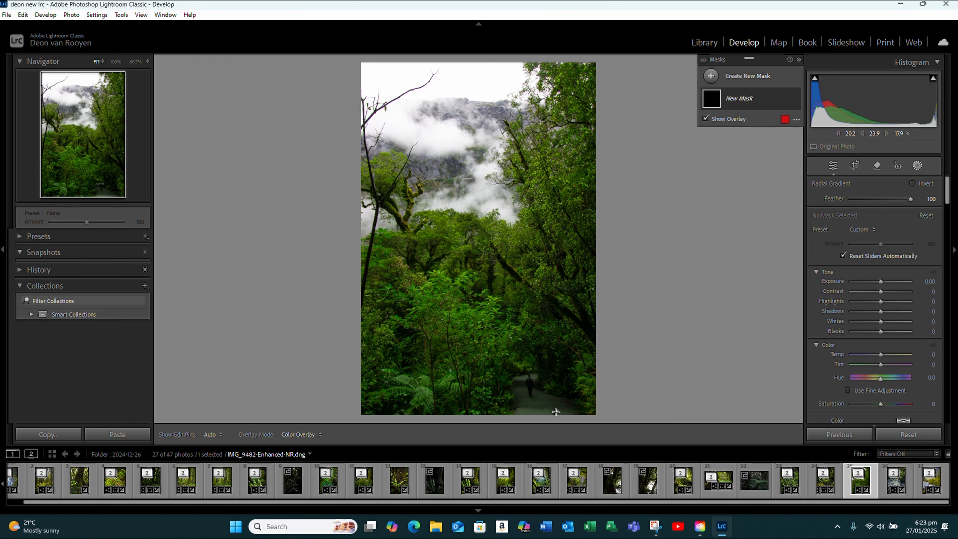
left_click_drag(555, 409, 493, 296)
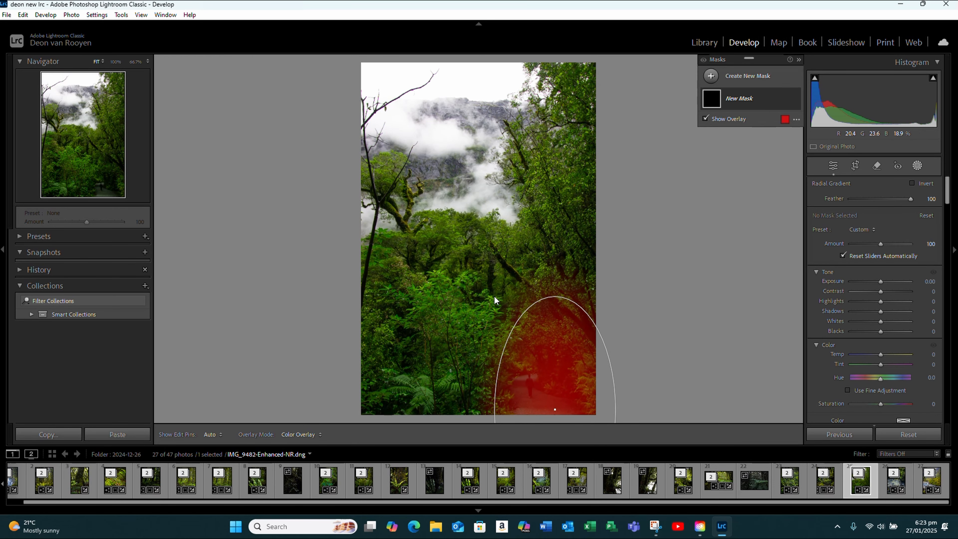
left_click_drag(565, 284, 521, 293)
left_click_drag(541, 391, 532, 384)
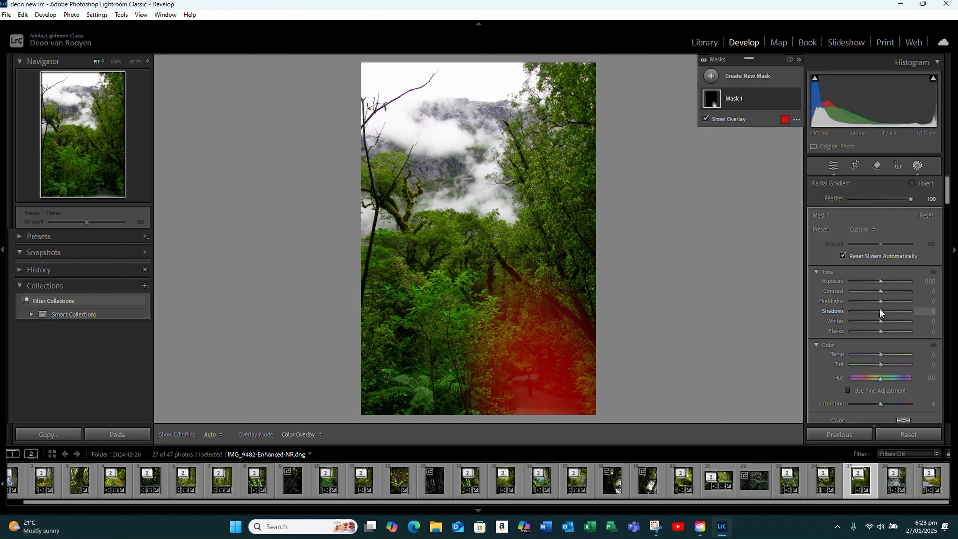
- Brighten the path's radial mask with Shadows 32, Whites 14, Blacks 8 and Exposure 0.27
left_click_drag(880, 309, 889, 308)
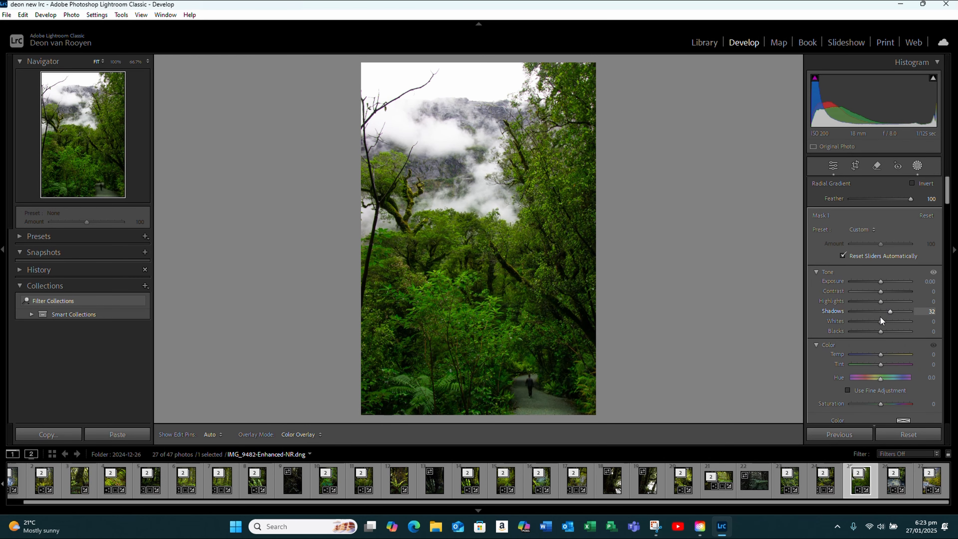
left_click_drag(882, 320, 884, 331)
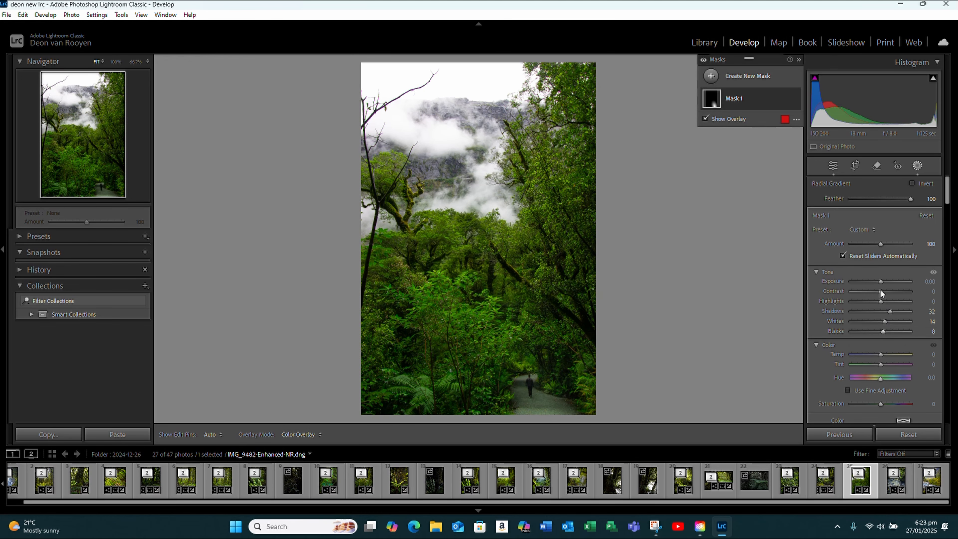
left_click_drag(880, 282, 883, 281)
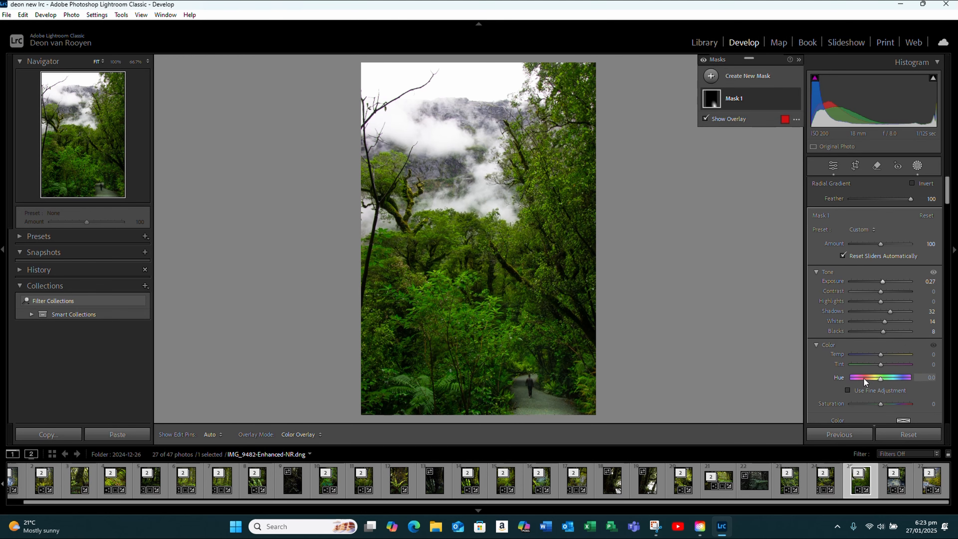
- Slightly adjust Clarity and Dehaze in the effects of the path's radial mask
scroll(864, 377, "down", 4)
scroll(863, 377, "down", 5)
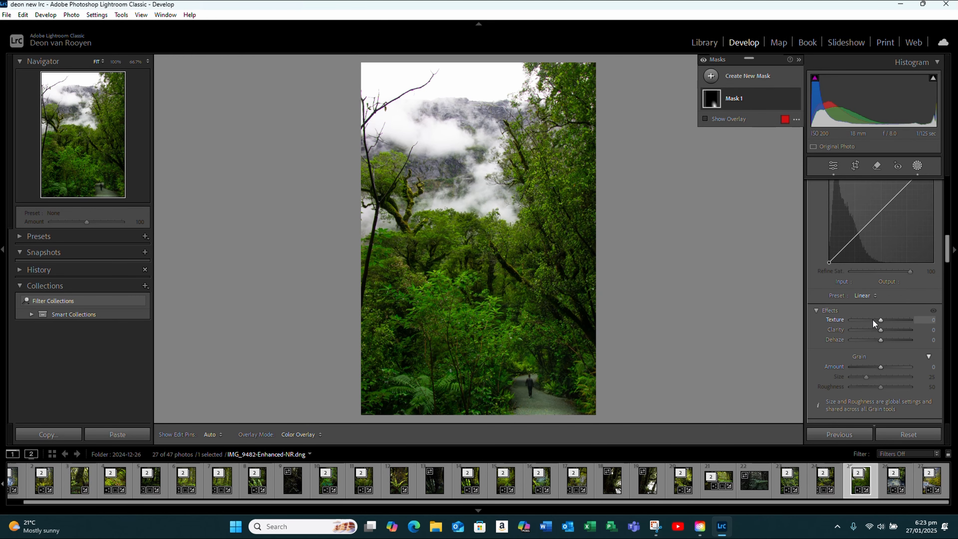
mouse_move(880, 328)
left_mouse_down()
mouse_move(884, 318)
mouse_move(882, 339)
left_mouse_up()
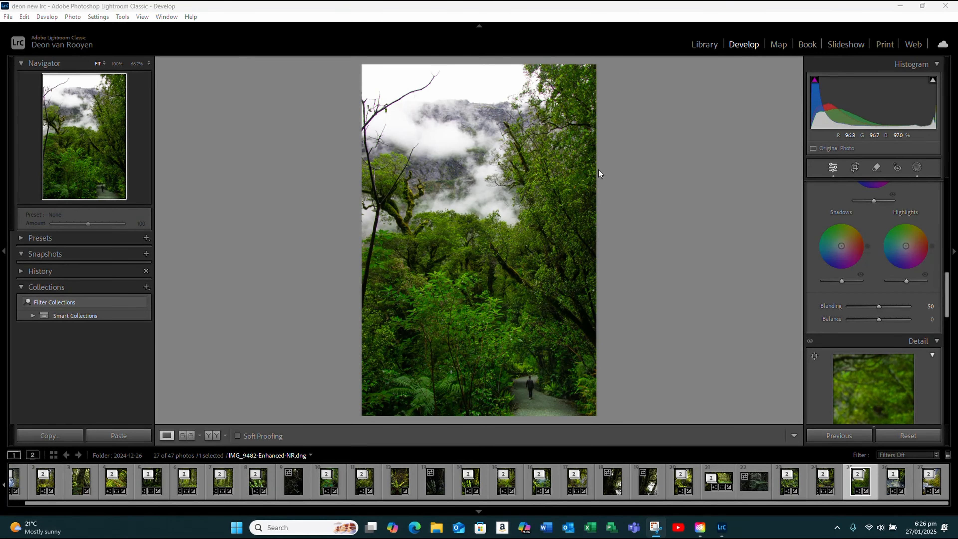
- Add a linear gradient mask running from the photo's upper edge down through the bright sky to the mountain ridge
left_click(917, 169)
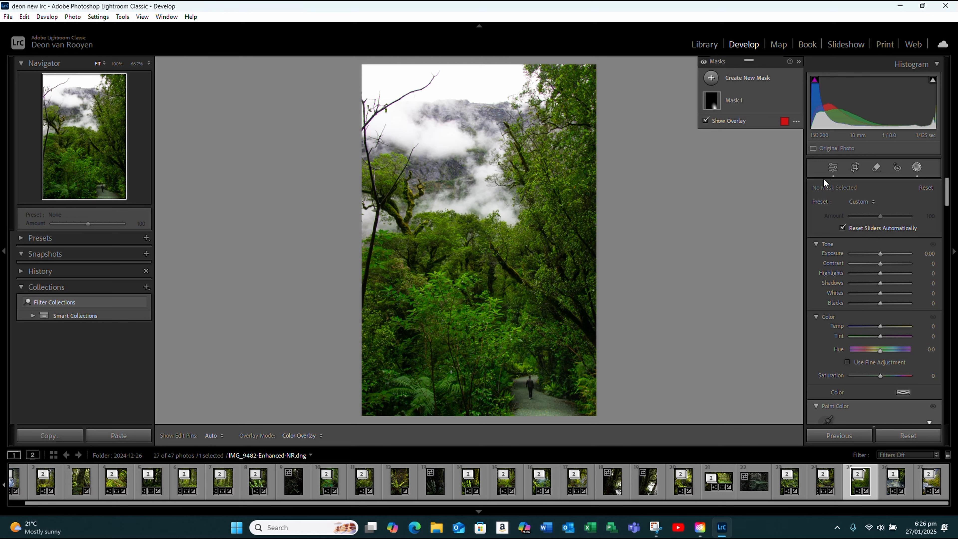
left_click(743, 77)
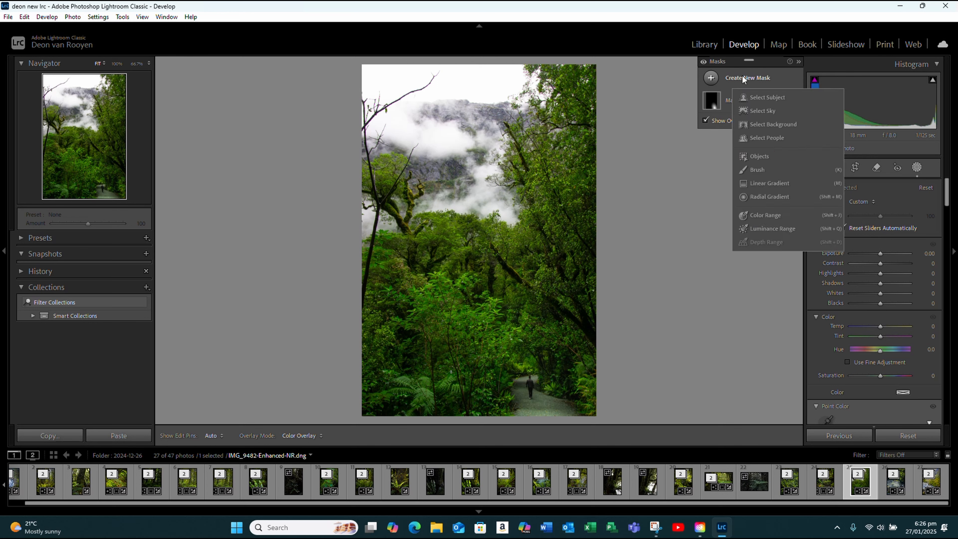
left_click(773, 185)
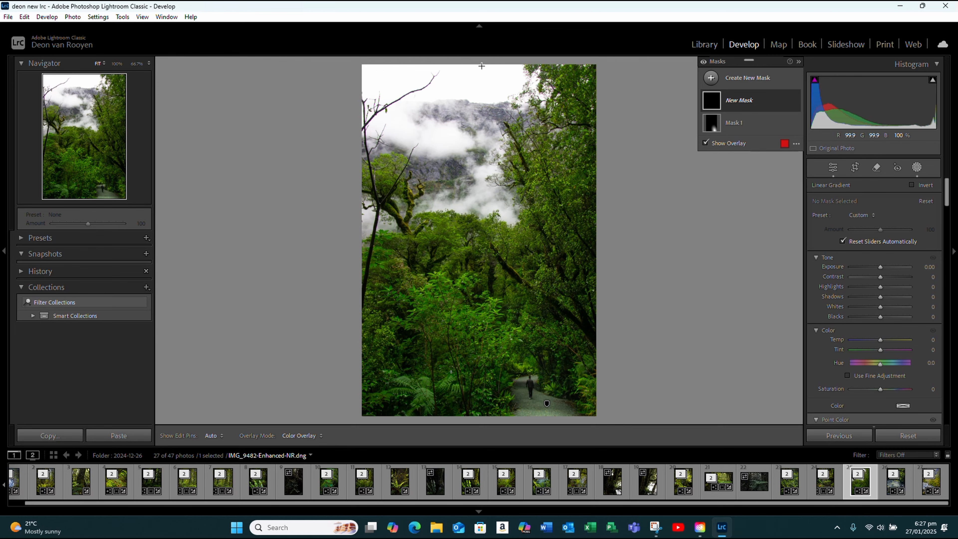
left_click_drag(481, 65, 482, 121)
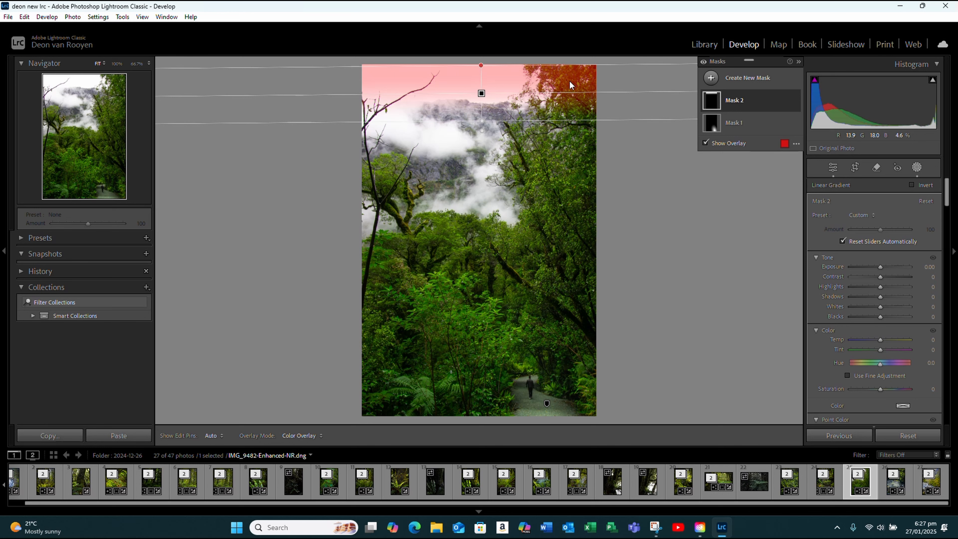
- Subtract a Color Range sampled from the green treetop from the sky gradient mask, with Refine set to 73
left_click(785, 101)
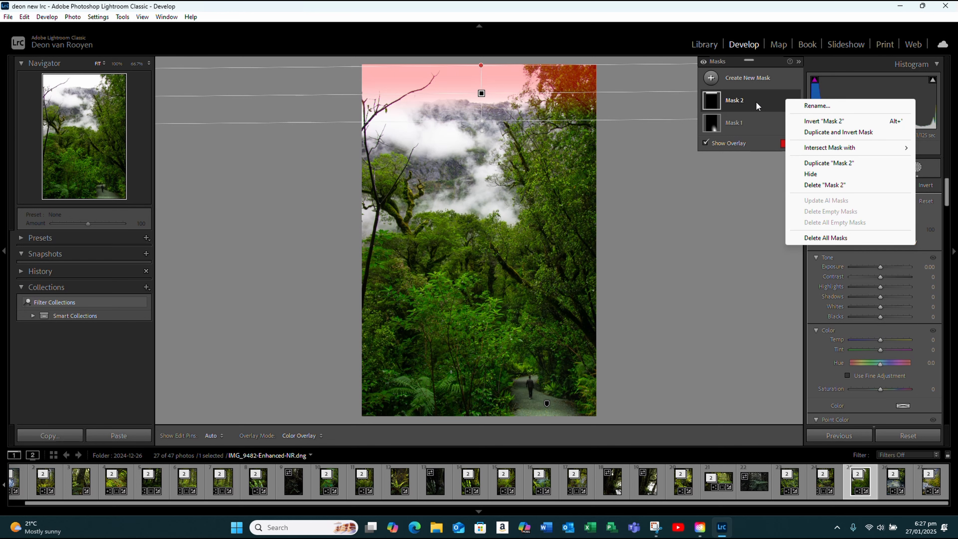
left_click(776, 132)
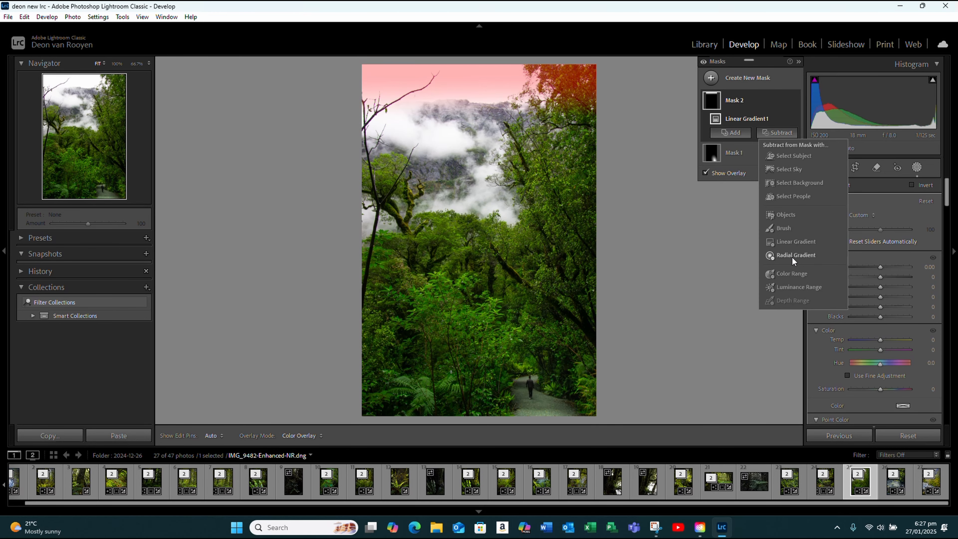
left_click(793, 271)
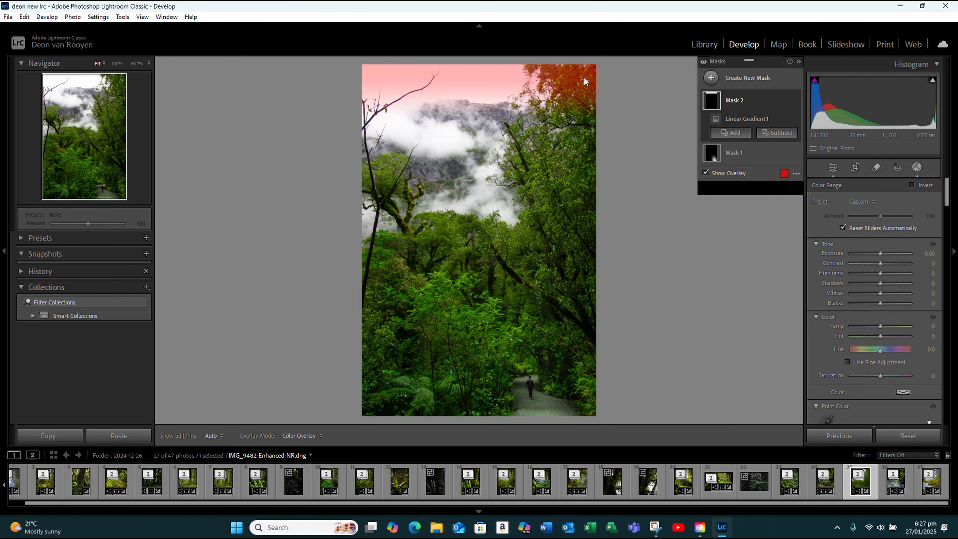
left_click(562, 78)
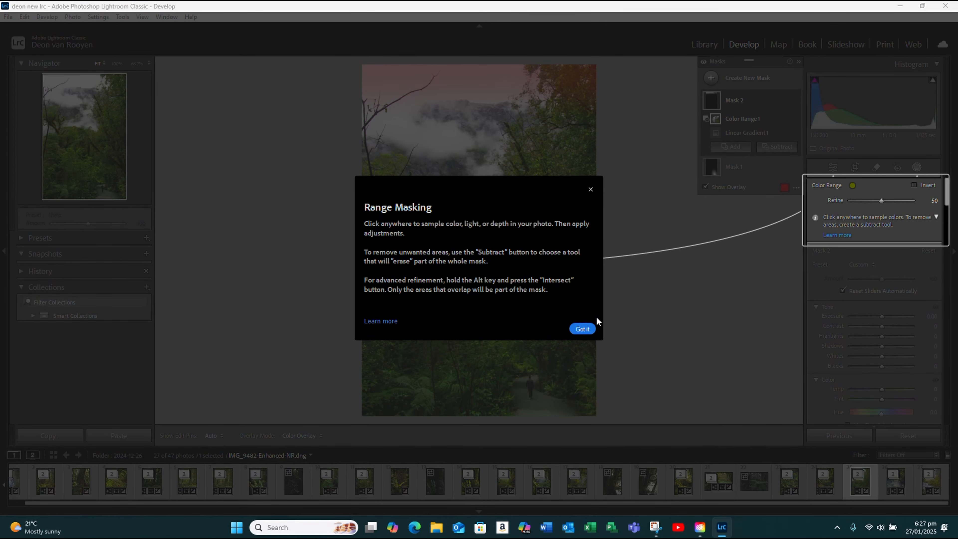
left_click(592, 327)
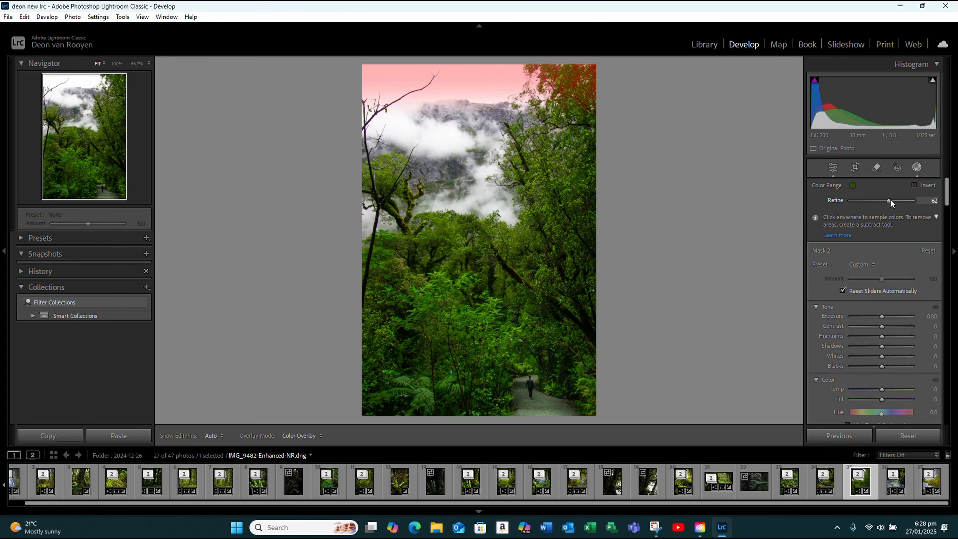
left_click_drag(890, 201, 896, 202)
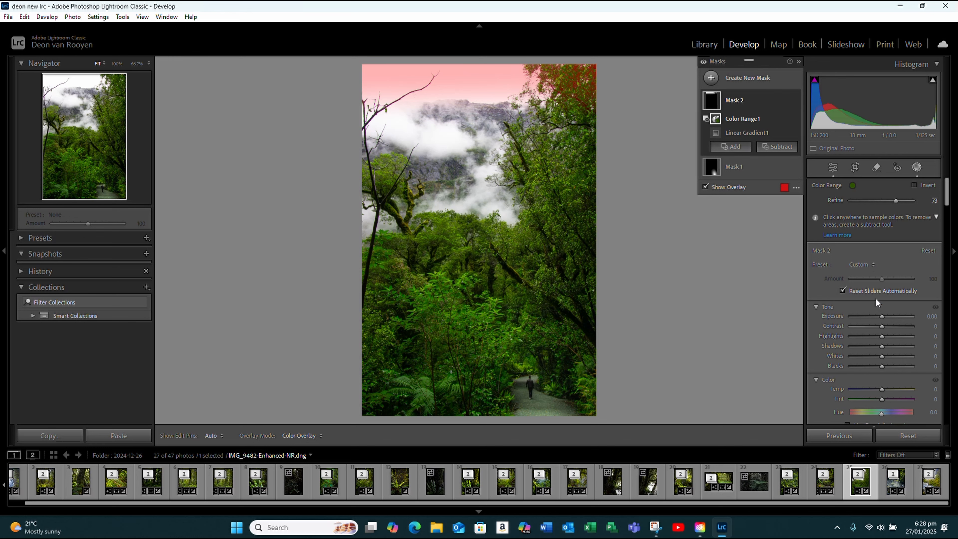
- Darken the sky gradient mask with Exposure −2.37, Contrast 20, Highlights −22 and Whites −17
left_click_drag(882, 315, 863, 320)
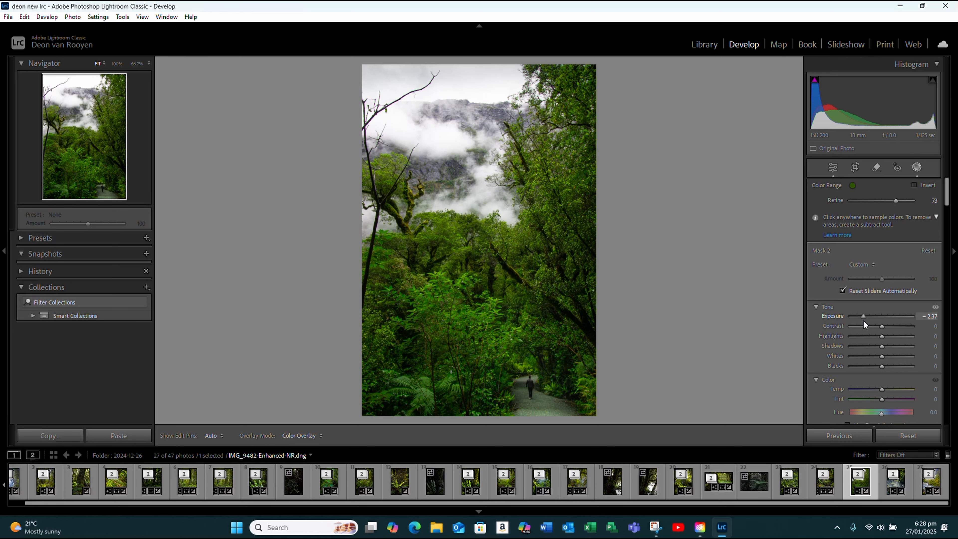
left_click_drag(863, 319, 882, 327)
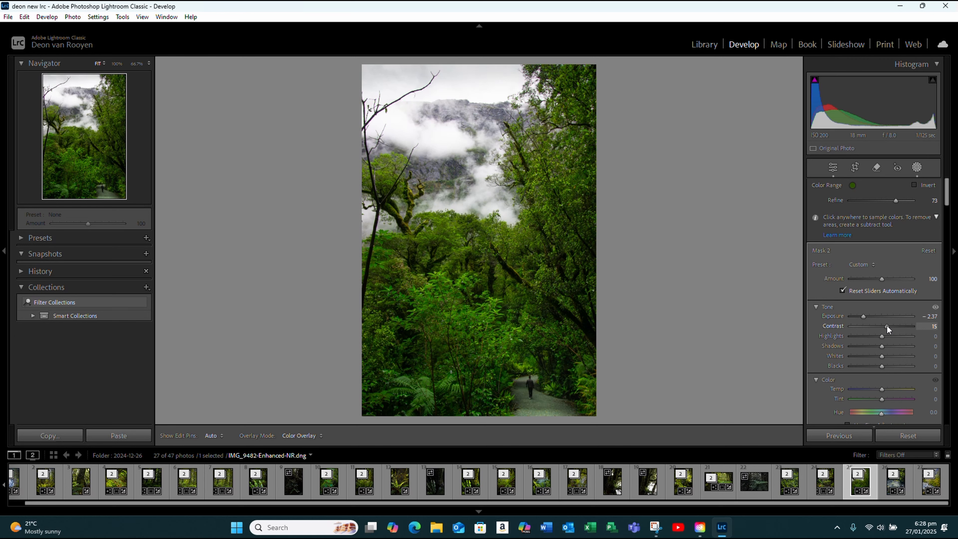
mouse_move(880, 345)
left_mouse_down()
mouse_move(871, 337)
mouse_move(875, 354)
left_mouse_up()
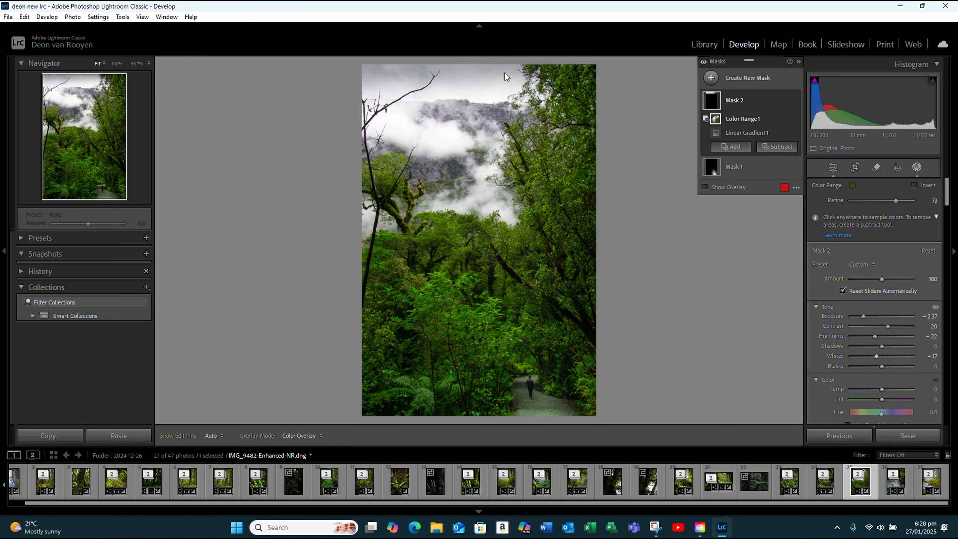
- Reselect the sky gradient mask and shift its linear gradient slightly down towards the mountain ridge
left_click(742, 101)
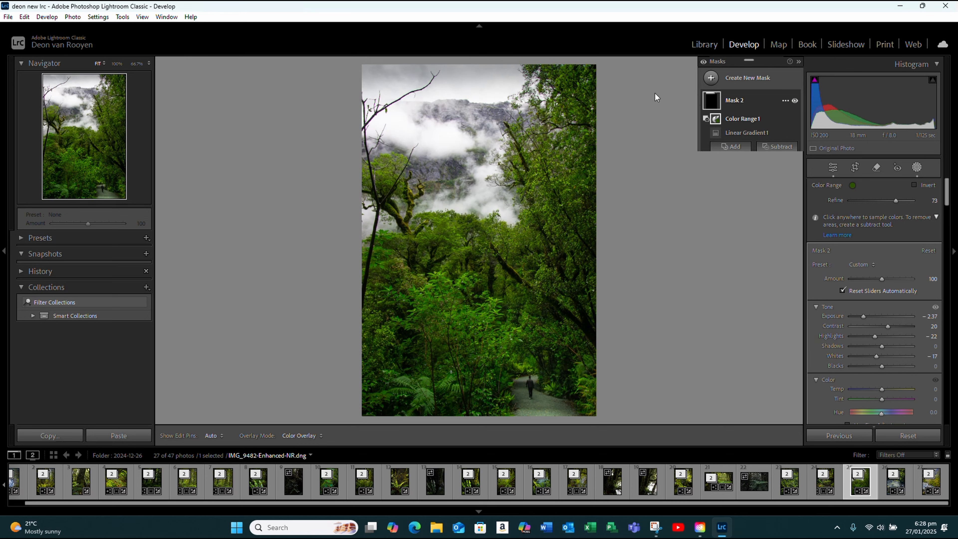
left_click(736, 101)
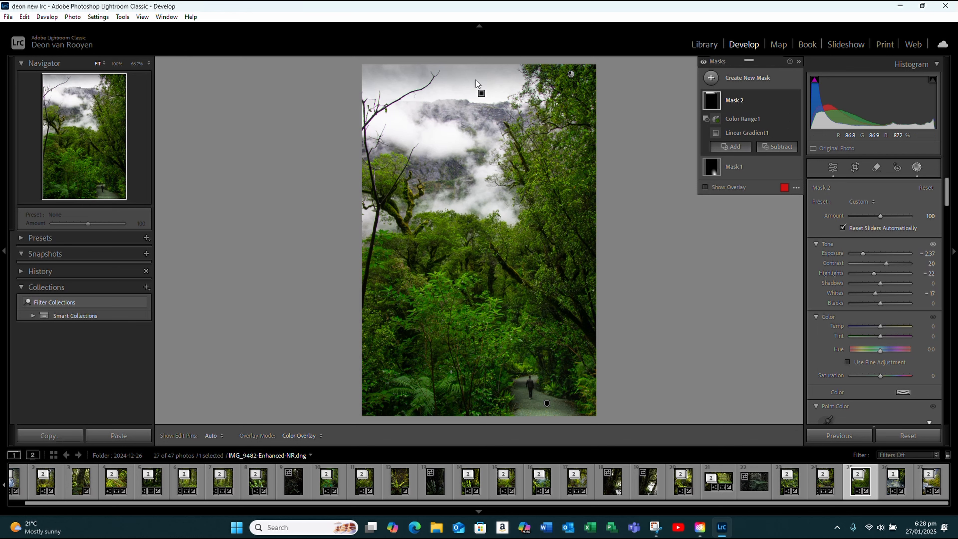
left_click(721, 101)
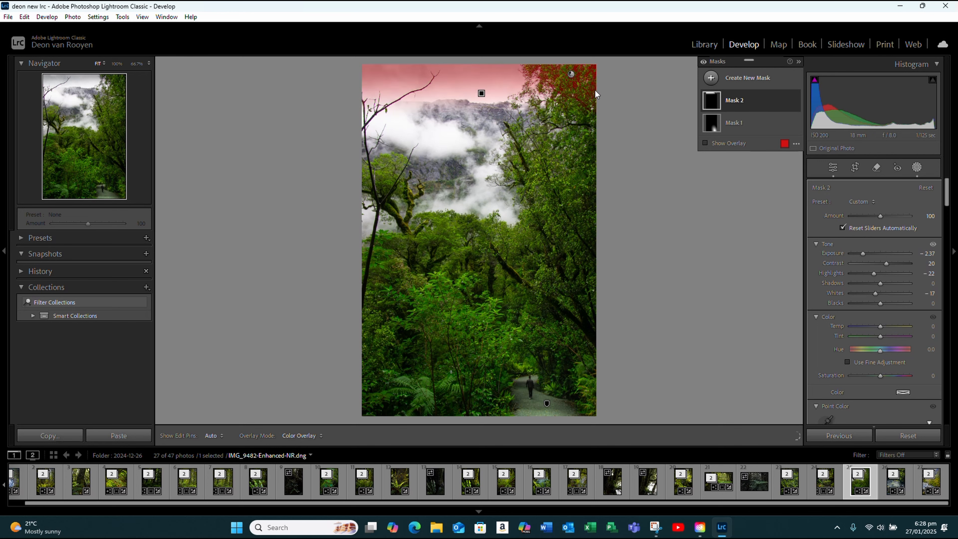
left_click(481, 95)
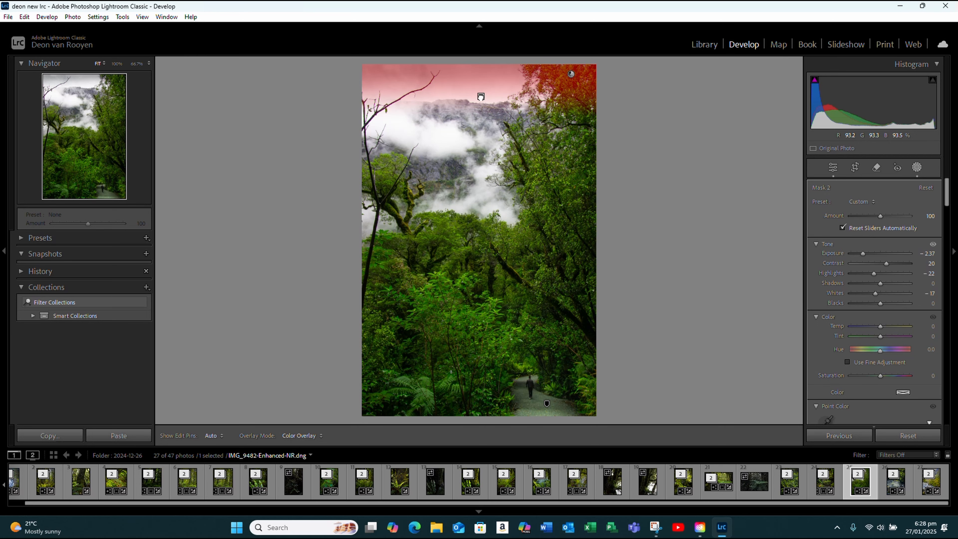
left_click_drag(481, 97, 480, 105)
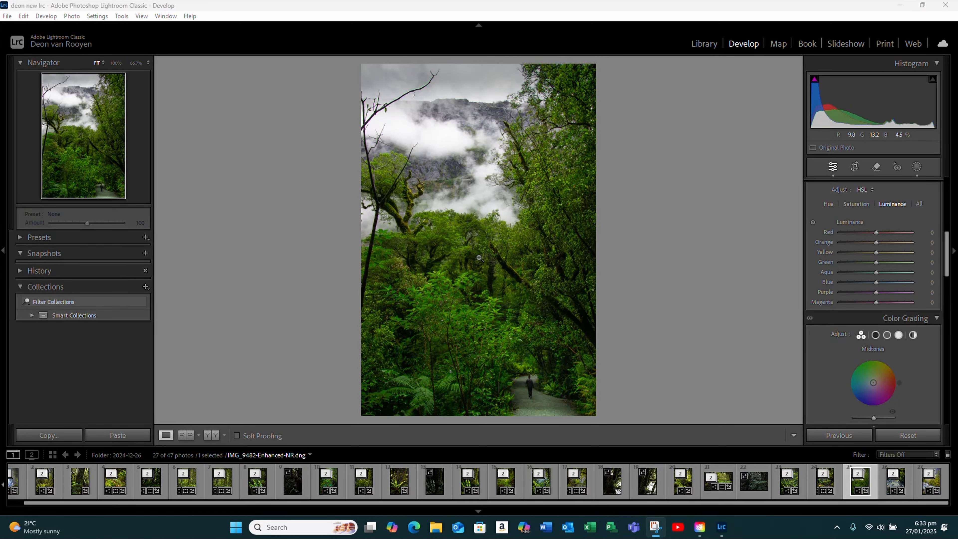
- Raise the green luminance of the whole photo and set its basic tone to Shadows +65 and Highlights −19
left_click(831, 168)
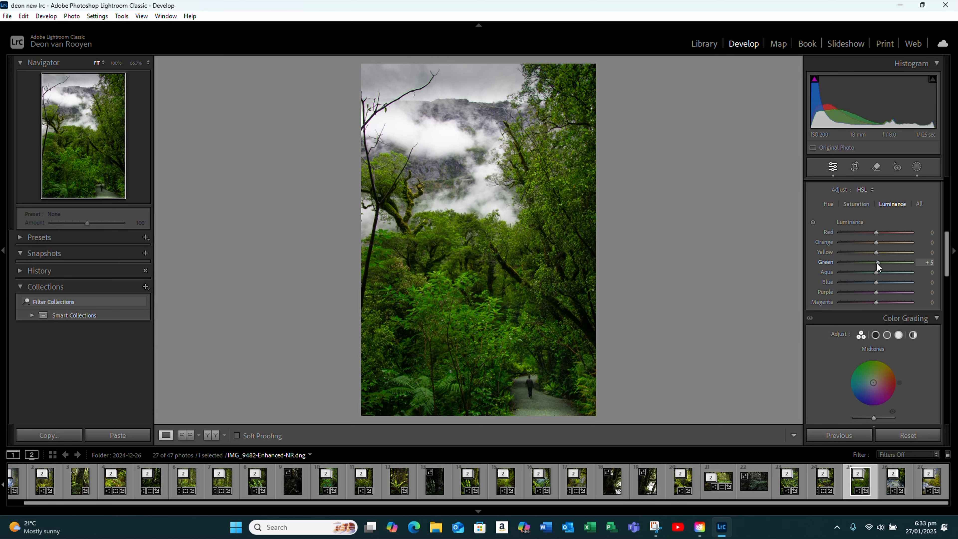
left_click_drag(877, 263, 883, 241)
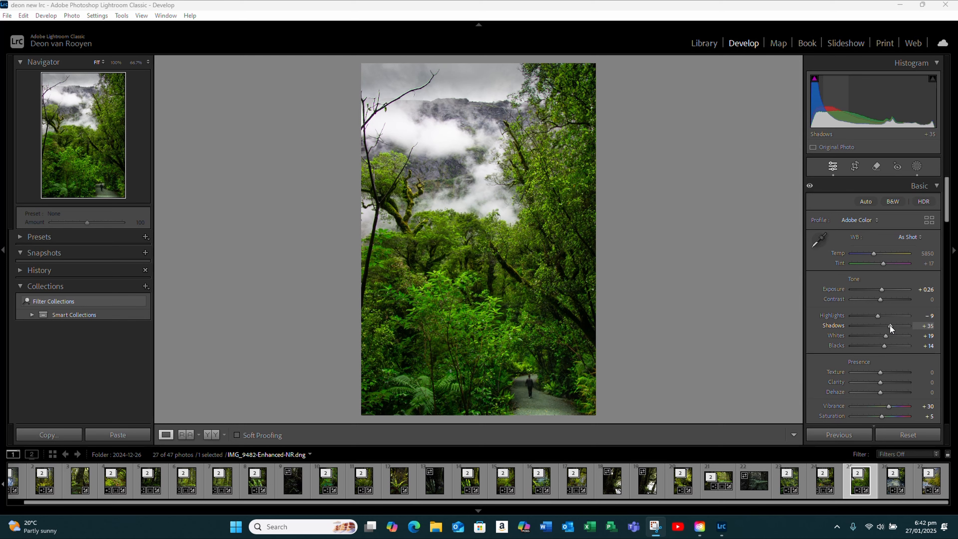
left_click_drag(889, 325, 898, 327)
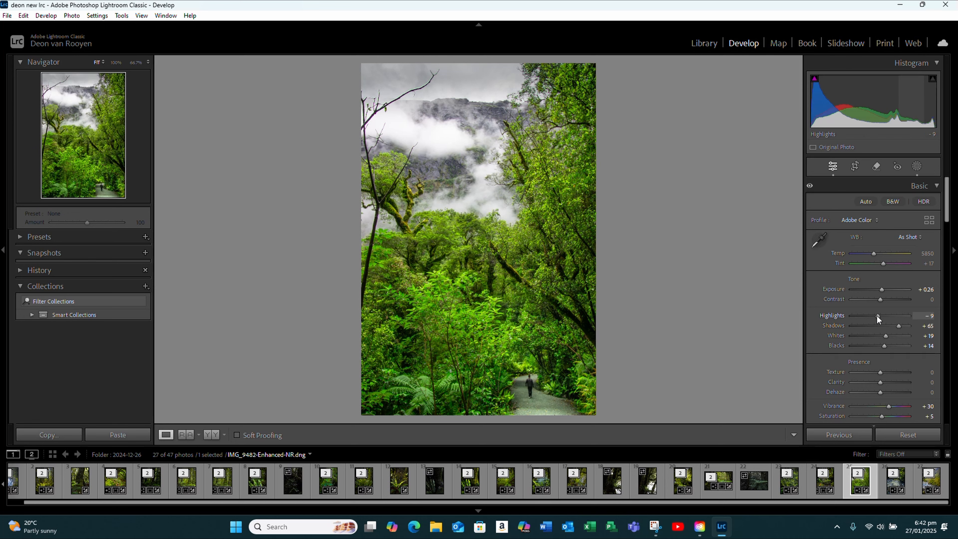
left_click_drag(876, 315, 875, 316)
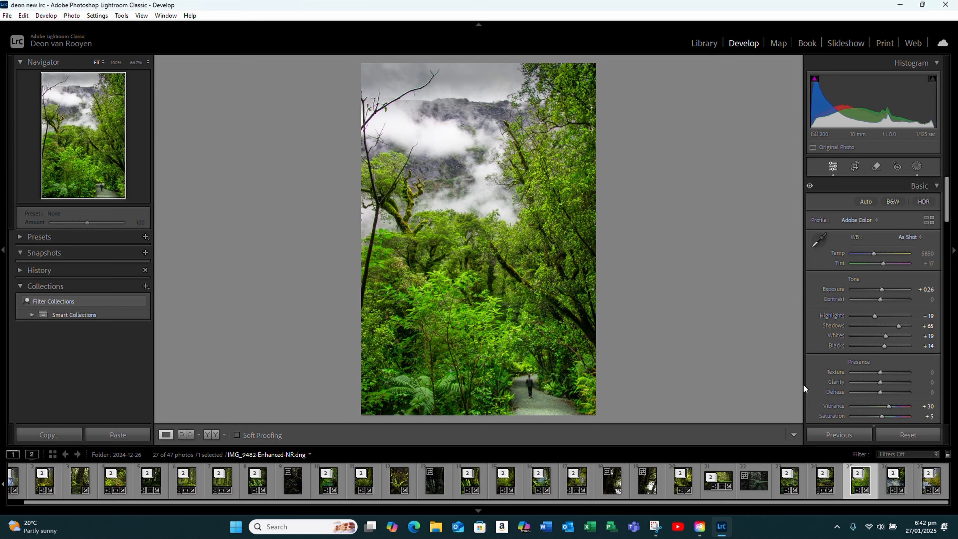
- Darken the photo's edges with a Highlight Priority post-crop vignette, setting its Amount to −19
scroll(835, 378, "down", 10)
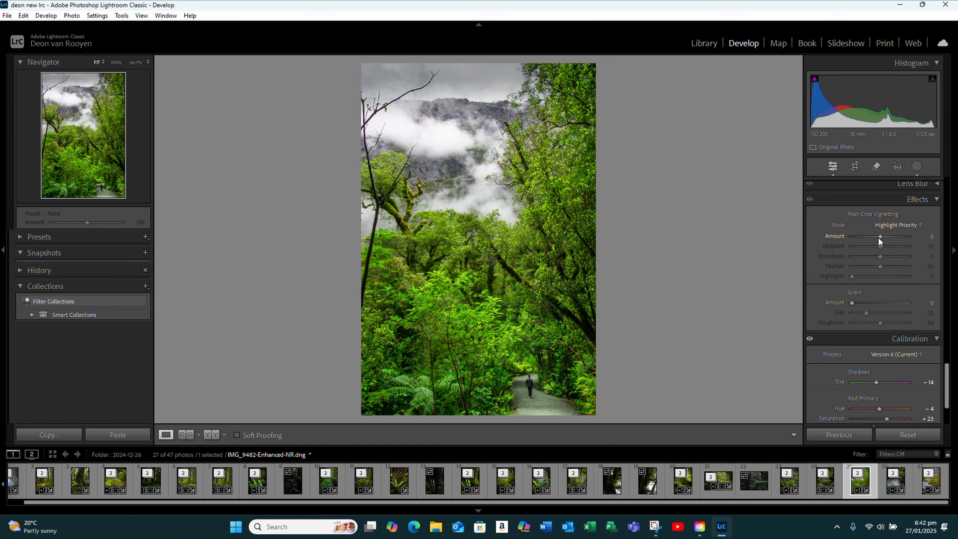
left_click_drag(880, 236, 875, 236)
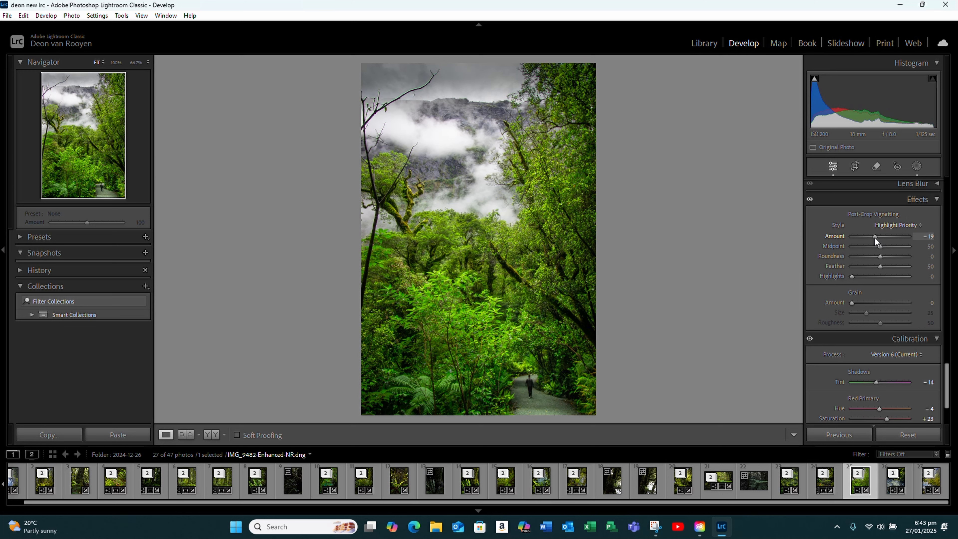